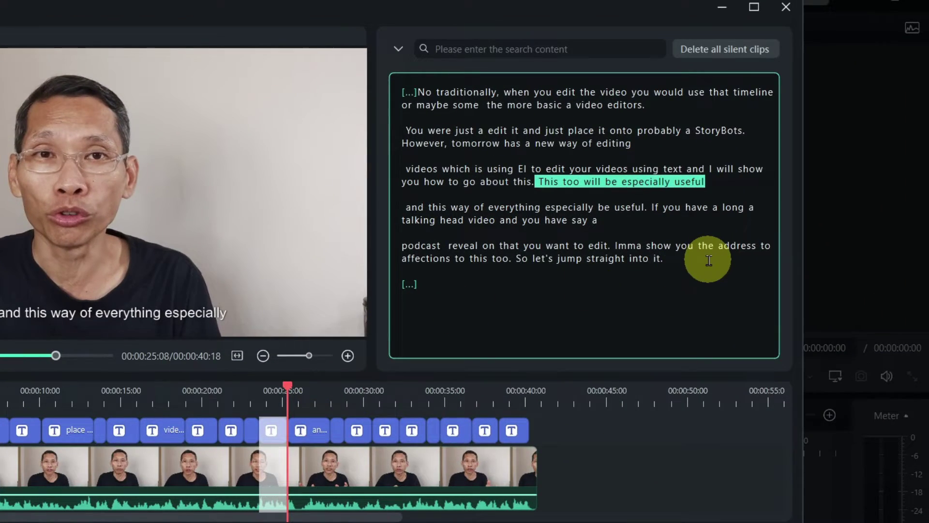
- Delete the transcript sentence "This too will be especially useful" from the talking-head clip
key("Delete")
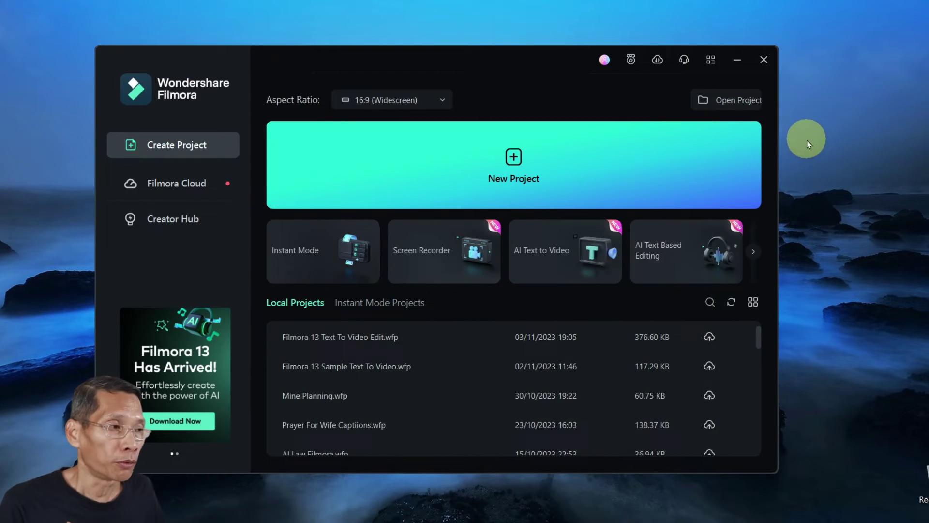
- Launch AI Text Based Editing from the start screen's feature card
left_click(663, 267)
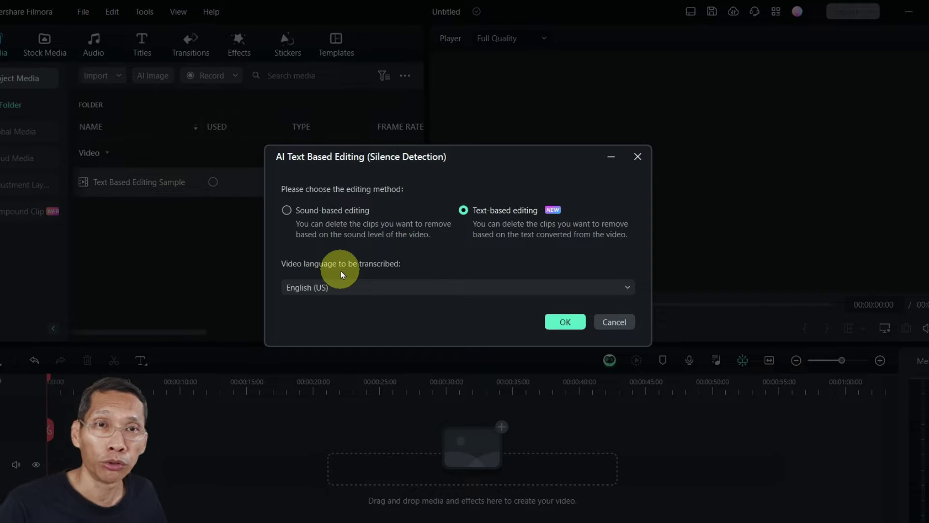
- Keep English (US) as the transcription language and start the speech-to-text conversion
left_click(403, 287)
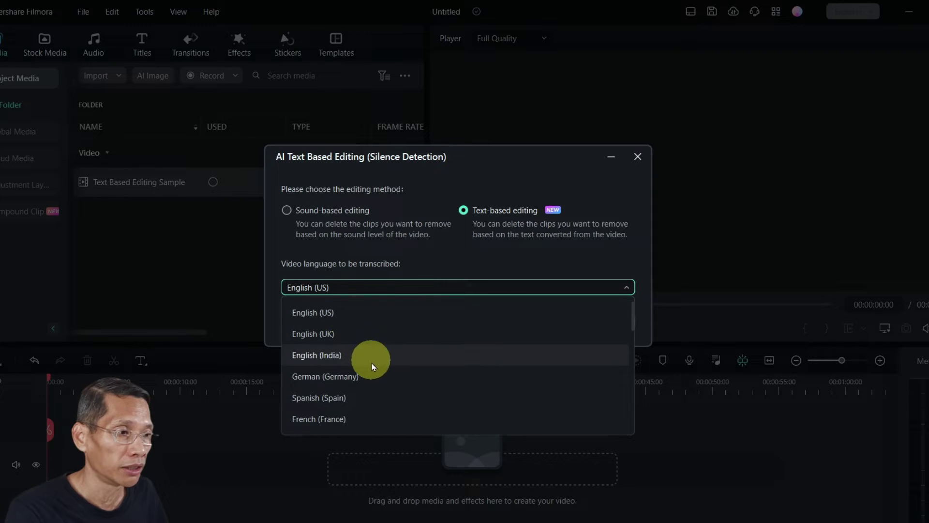
scroll(374, 359, "down", 2)
scroll(388, 376, "down", 3)
scroll(386, 376, "down", 2)
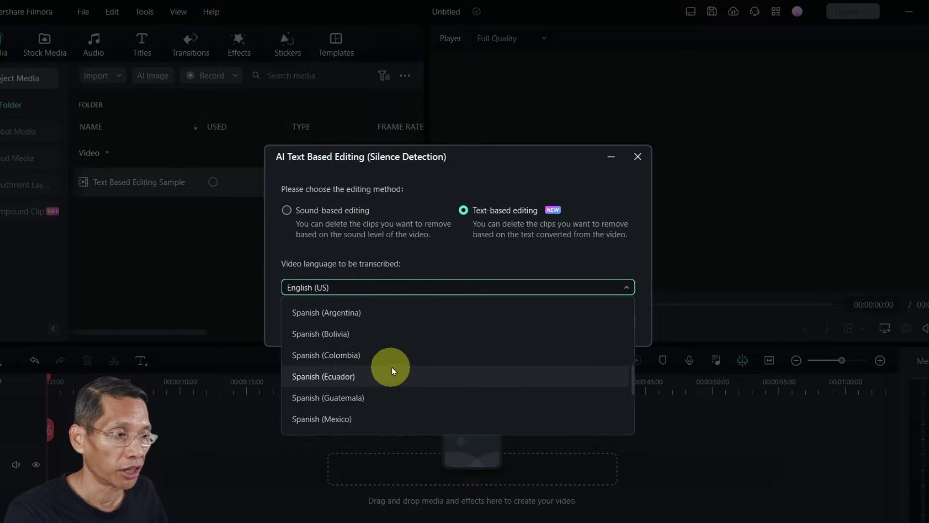
key("Escape")
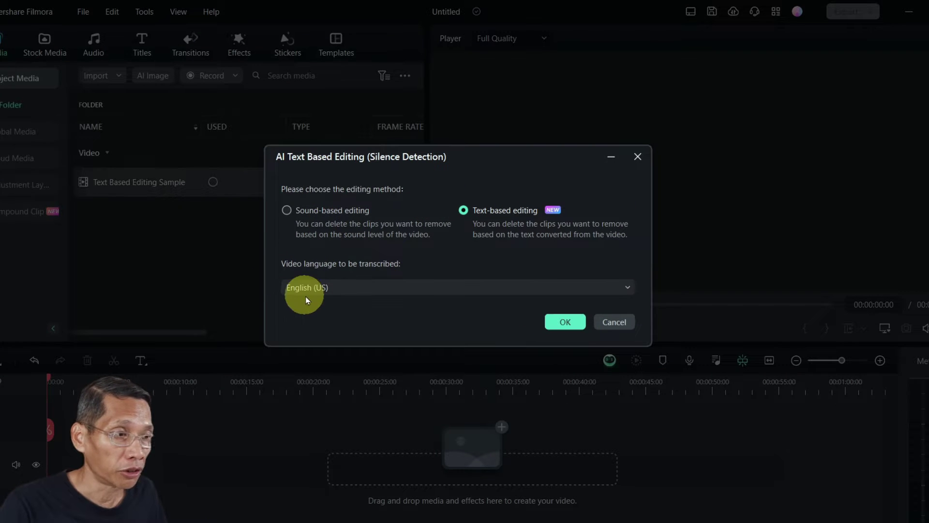
left_click(565, 322)
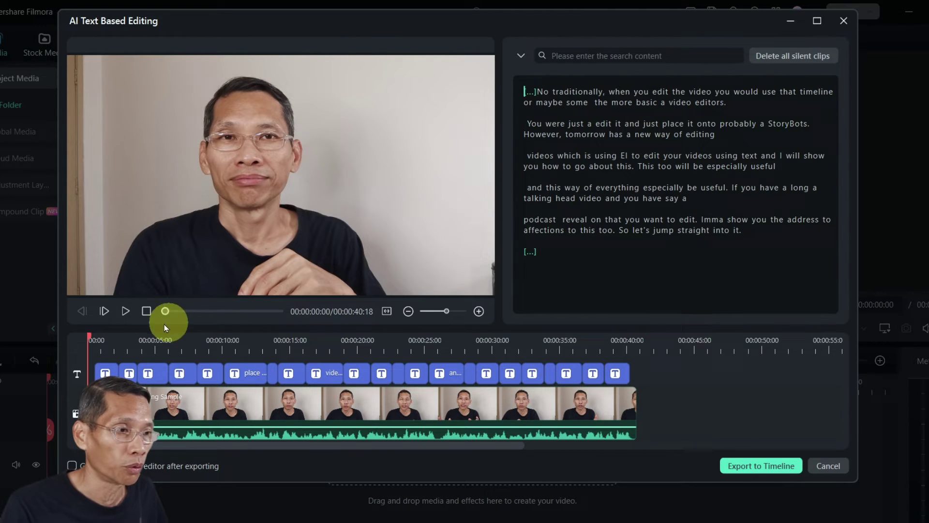
left_click(129, 313)
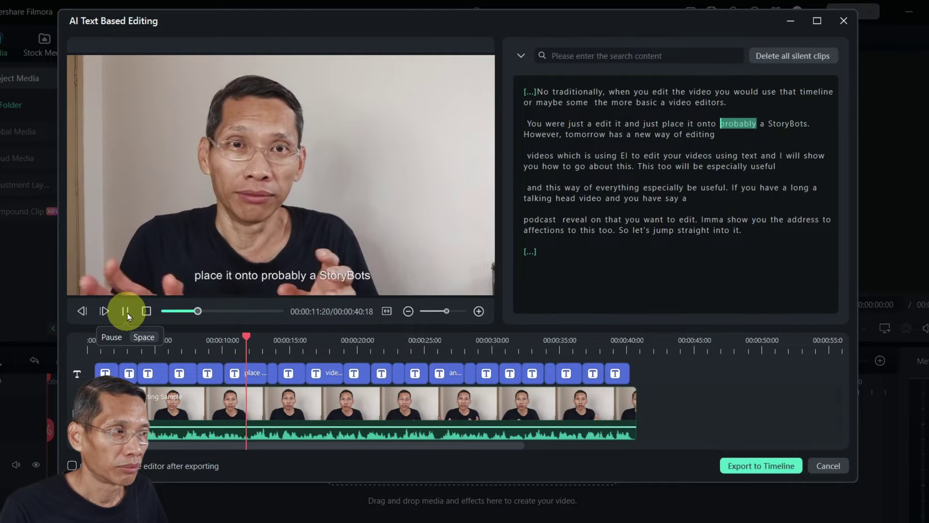
left_click(127, 313)
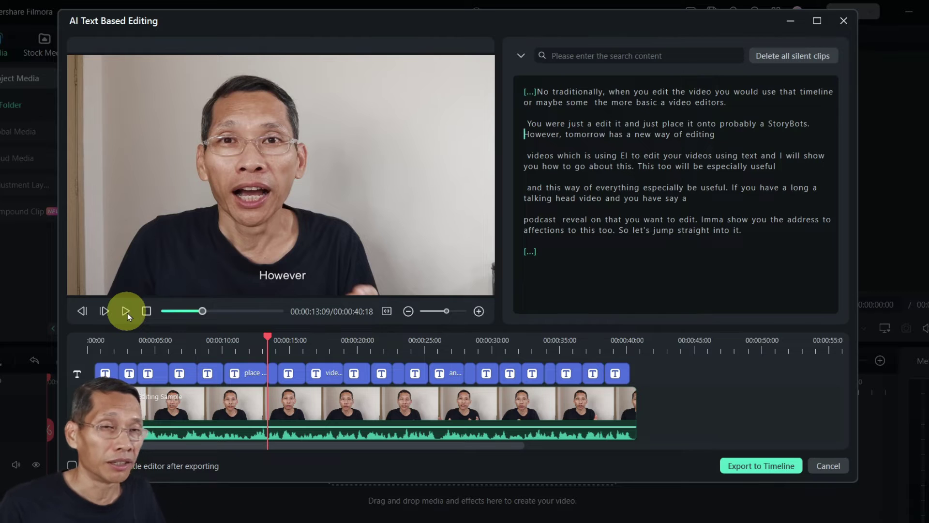
left_click(784, 129)
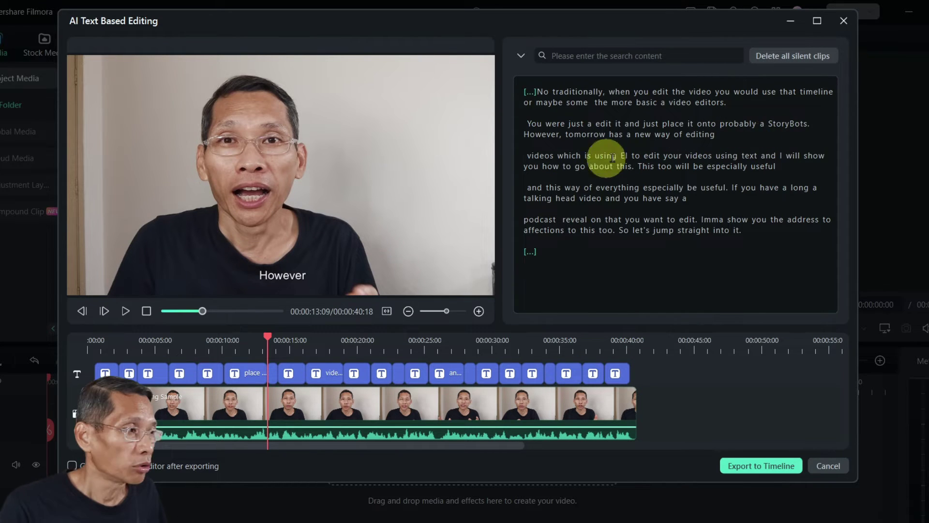
left_click(639, 167)
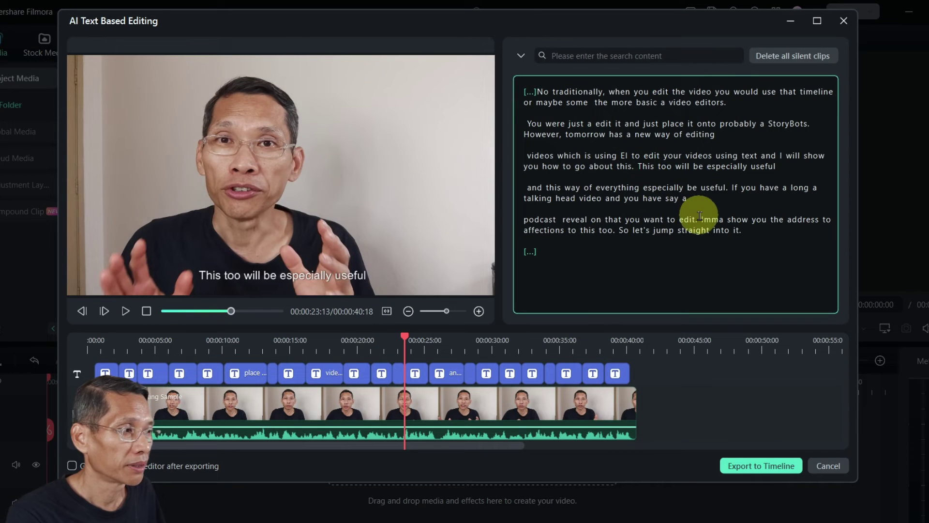
left_click(126, 312)
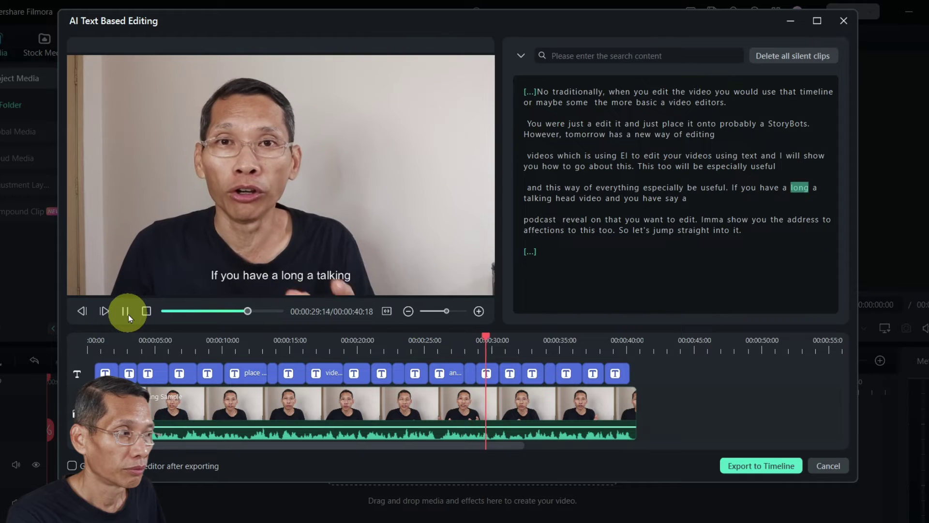
left_click(128, 314)
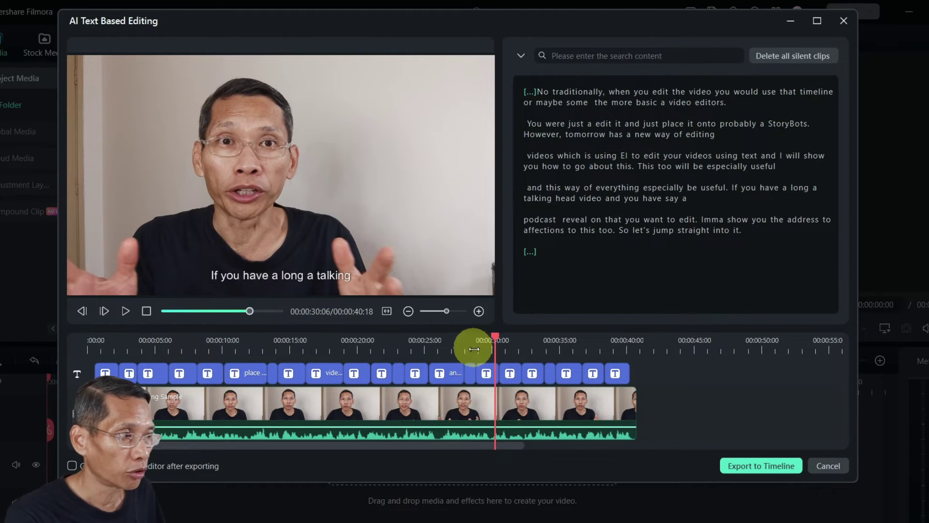
left_click(636, 167)
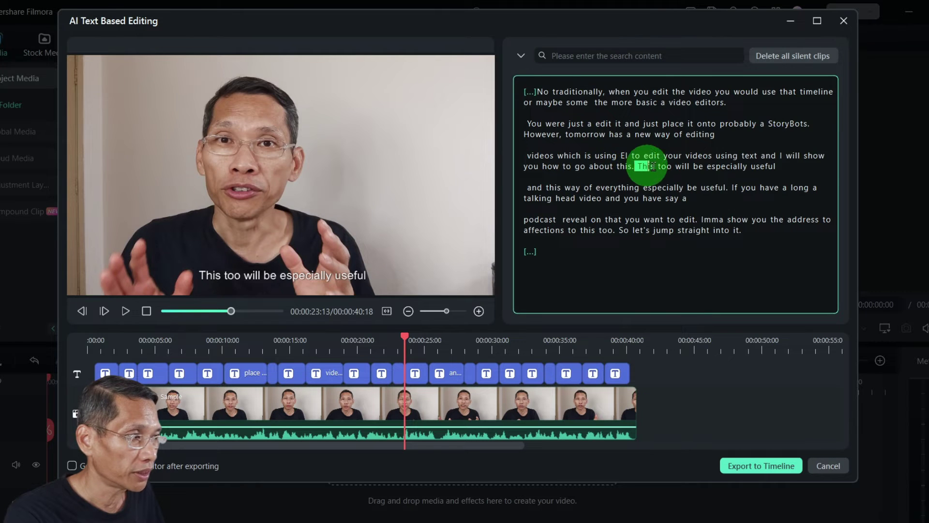
- Delete "This too will be especially useful" and export the shortened rough cut to the timeline
left_click_drag(637, 166, 757, 166)
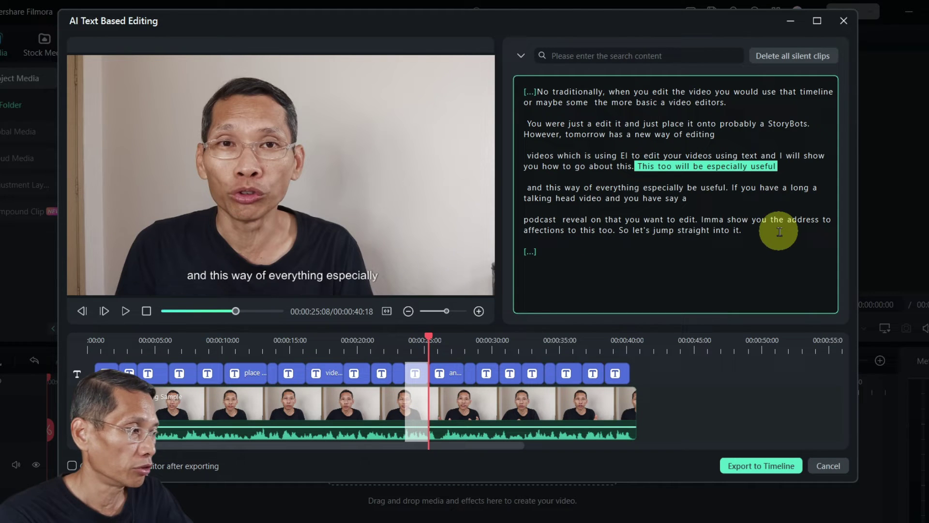
key("Delete")
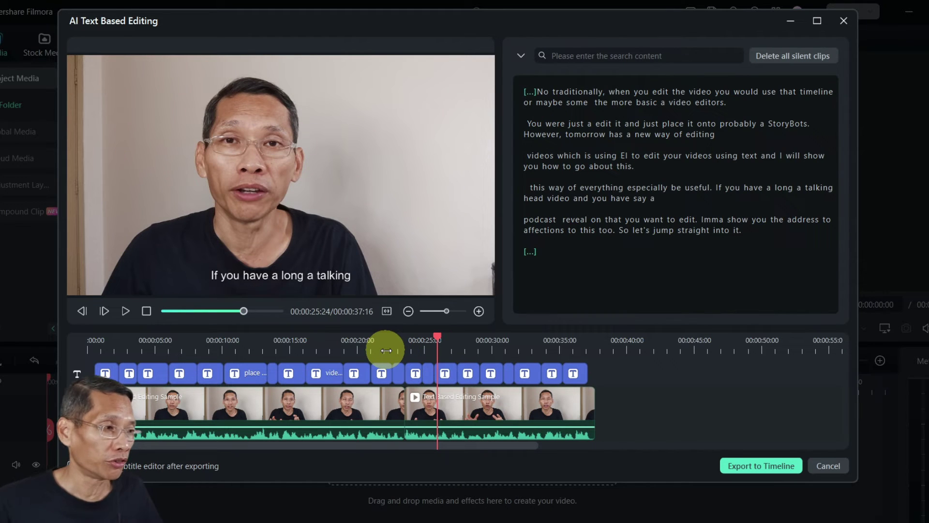
left_click(762, 465)
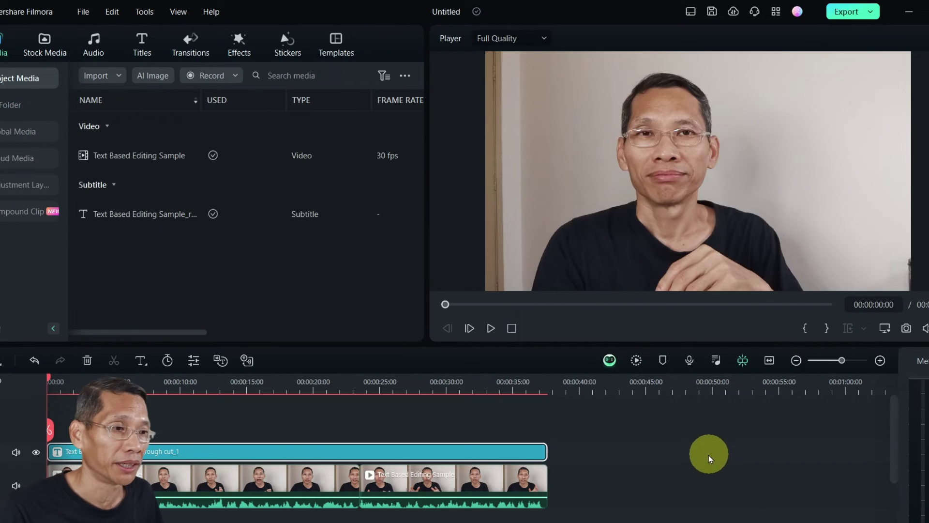
- Jump to the However subtitle near 13 seconds and bring up the advanced subtitle editor
left_click(179, 421)
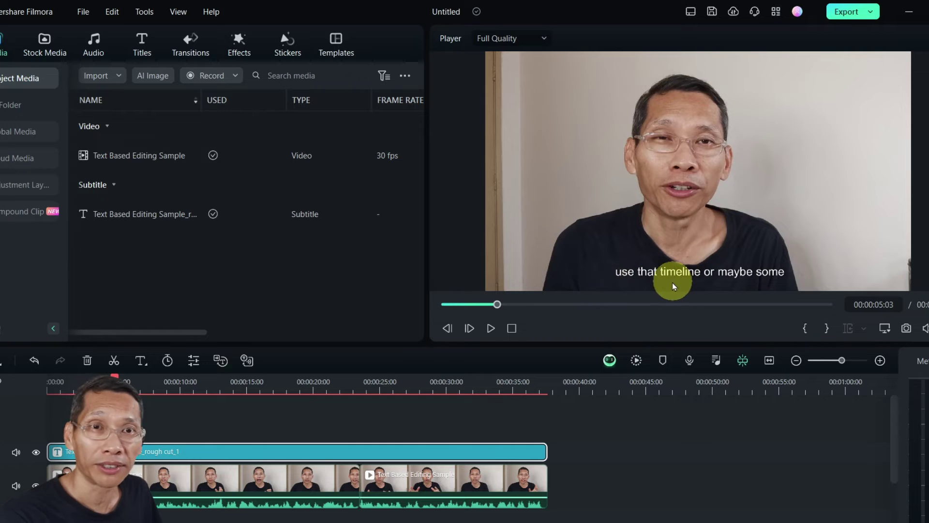
left_click(227, 383)
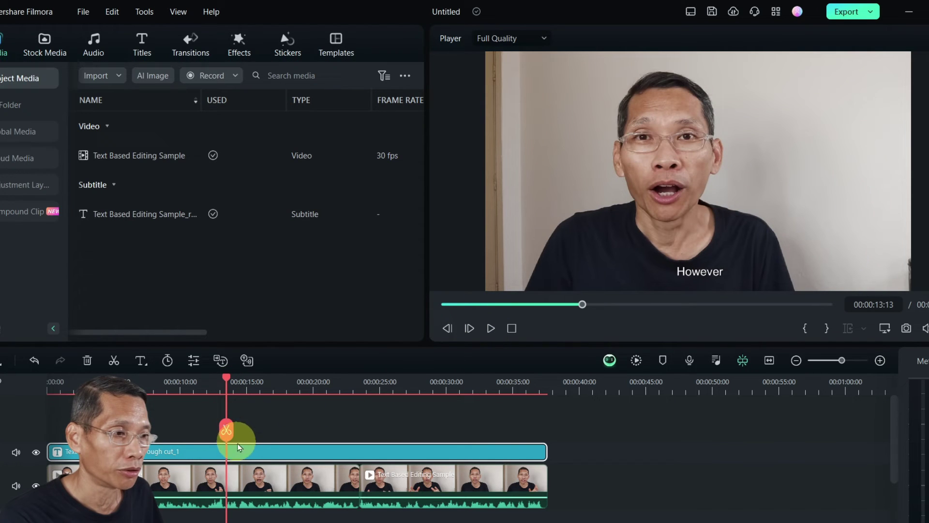
double_click(239, 454)
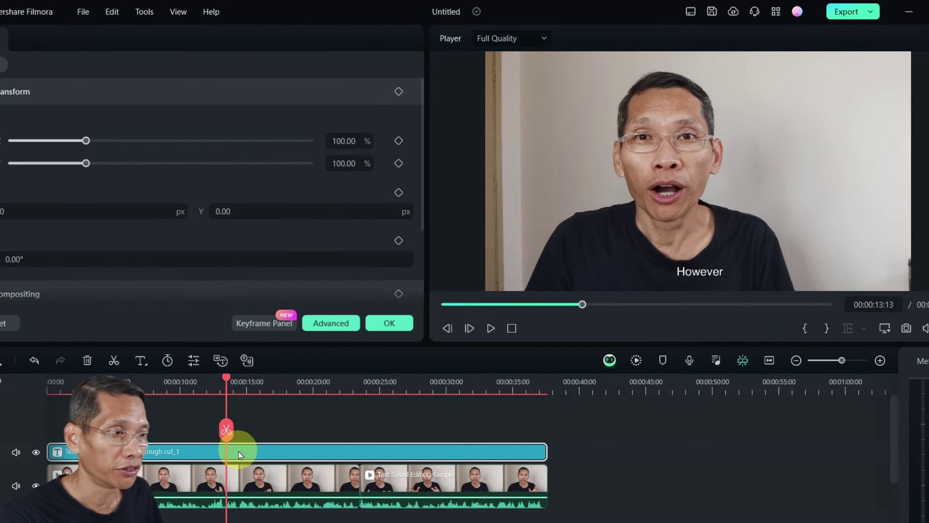
left_click(341, 324)
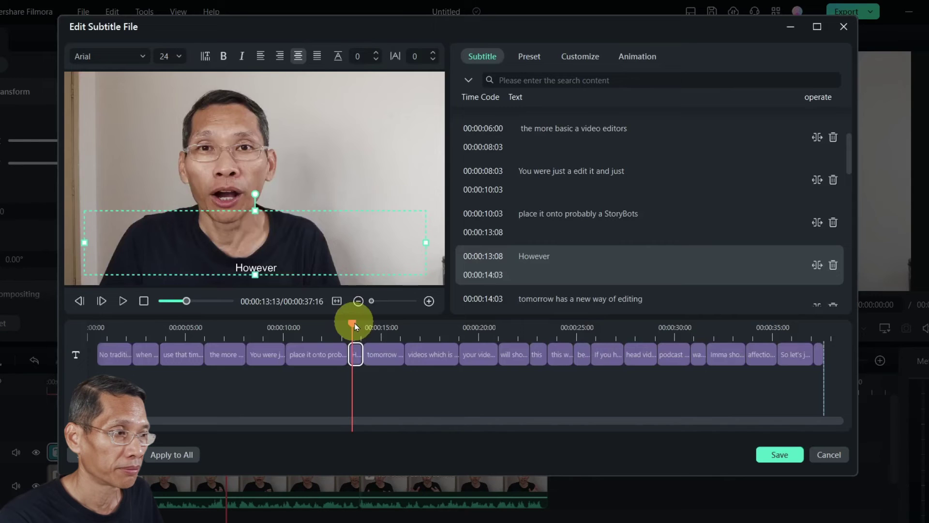
- Change "StoryBots" to "storyboard" in that subtitle and save
double_click(617, 212)
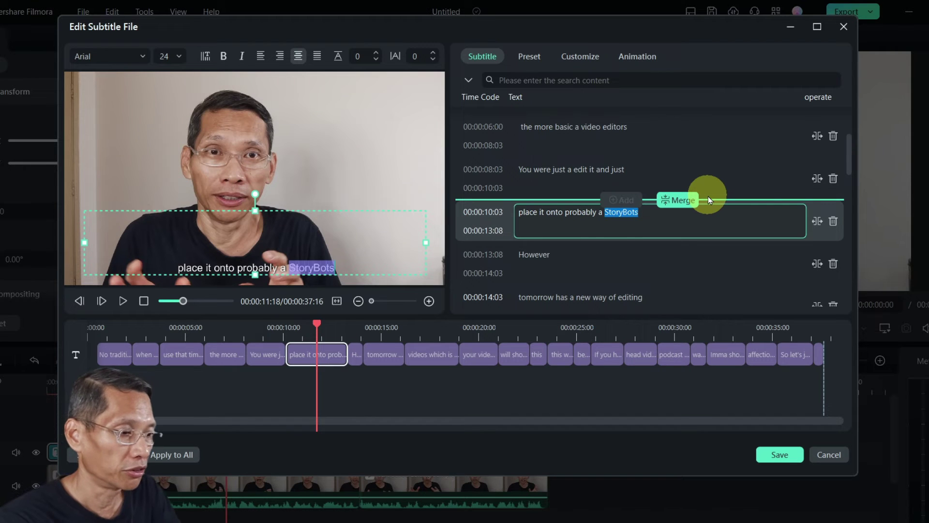
type("storyb")
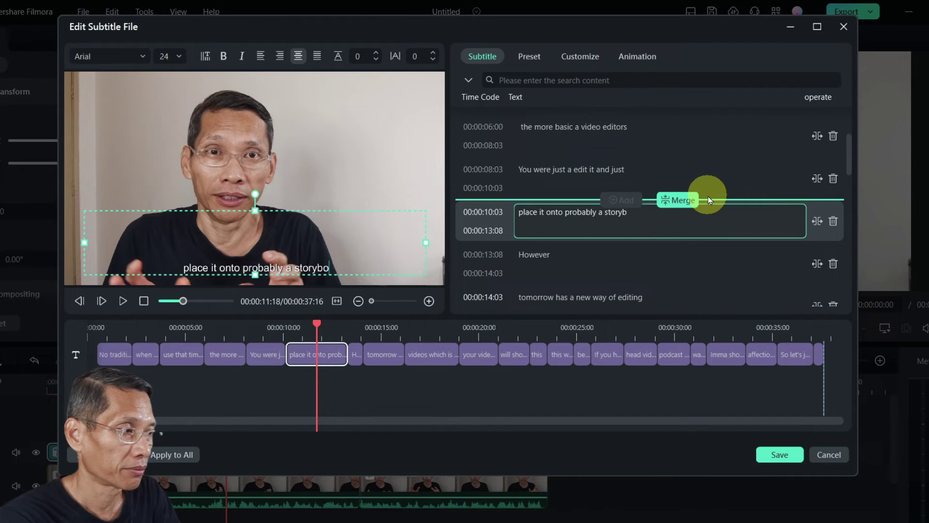
type("oard")
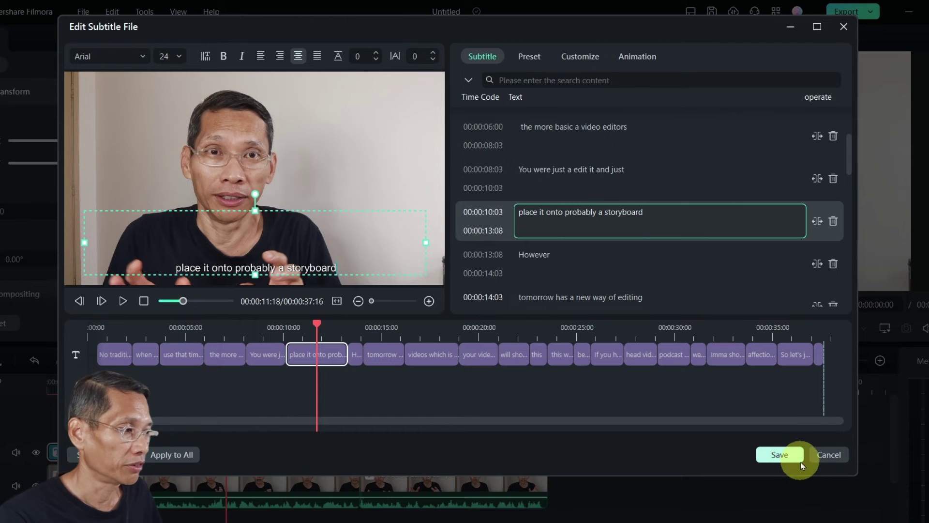
left_click(791, 457)
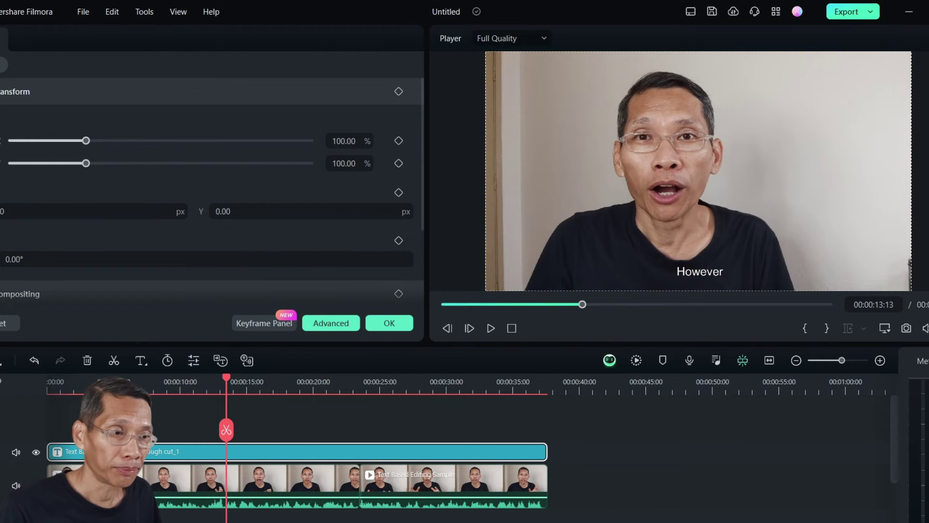
left_click(36, 453)
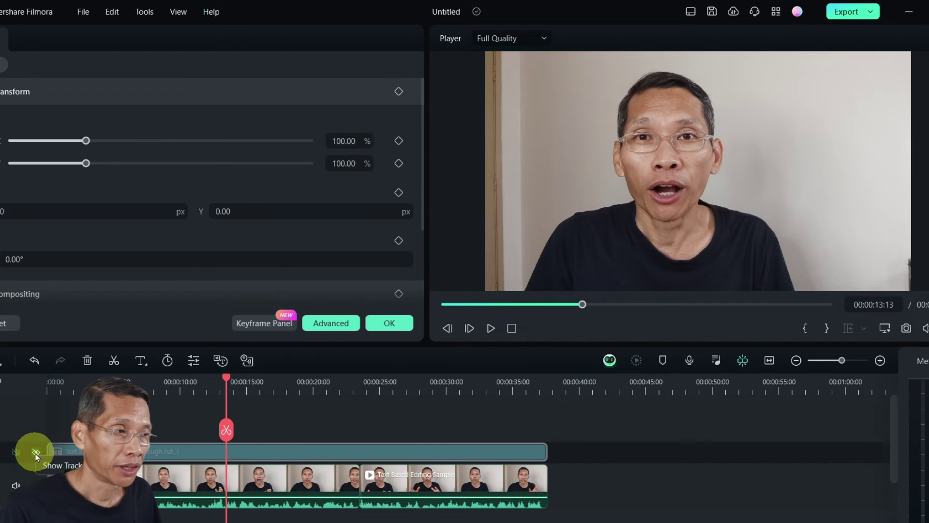
left_click(36, 454)
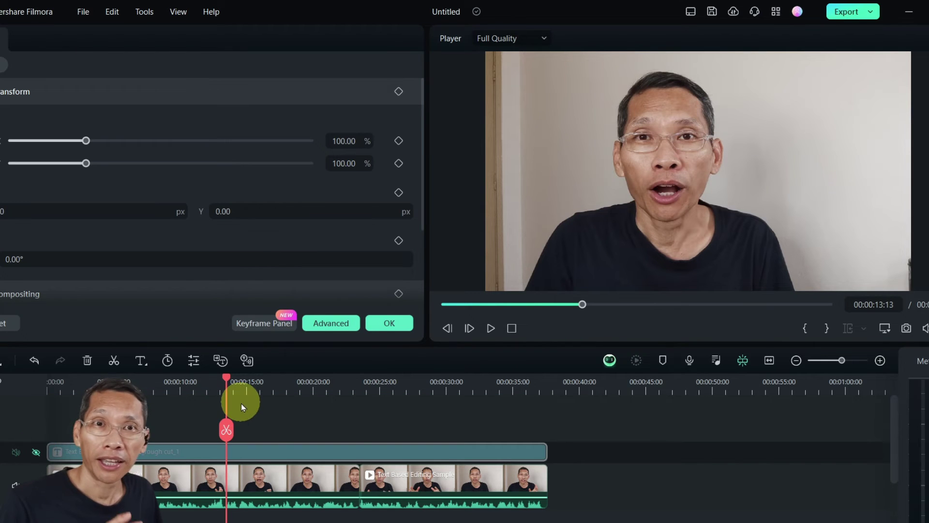
left_click(879, 360)
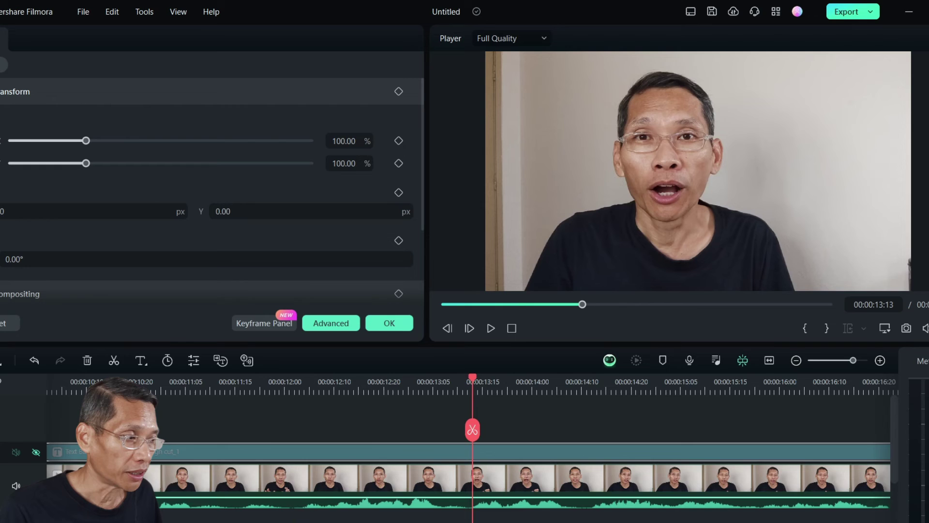
scroll(434, 512, "right", 8)
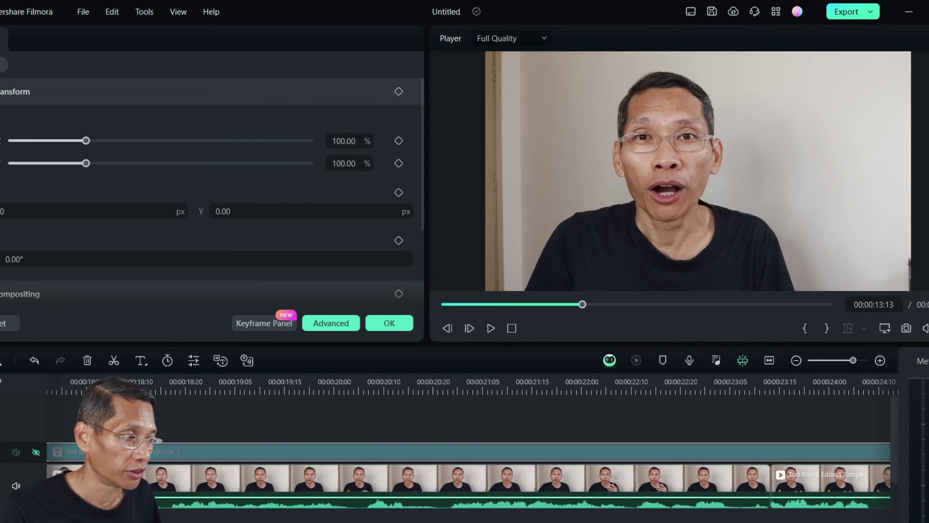
scroll(706, 479, "right", 4)
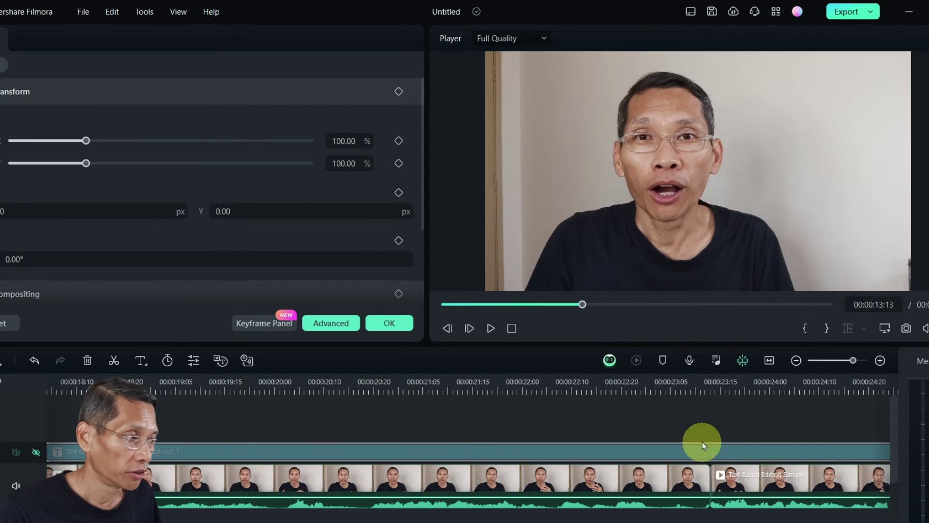
left_click(710, 392)
left_click_drag(710, 392, 726, 394)
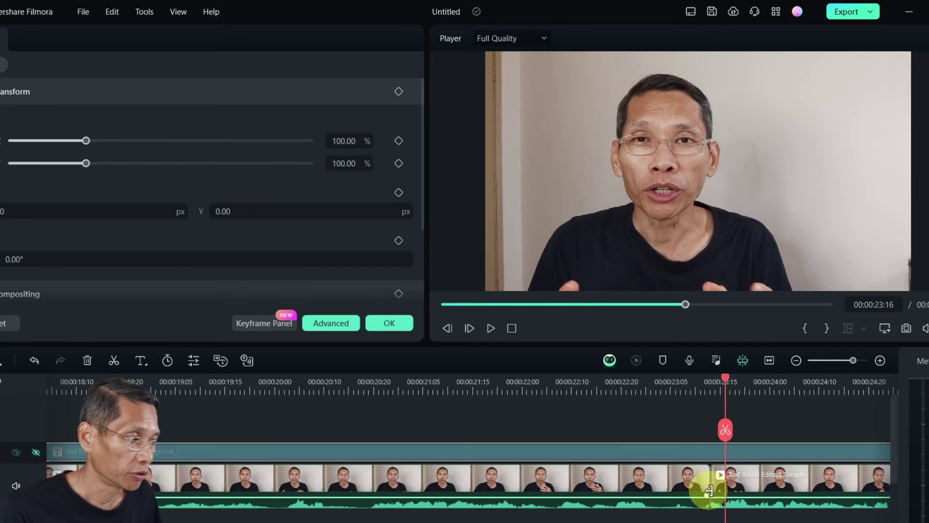